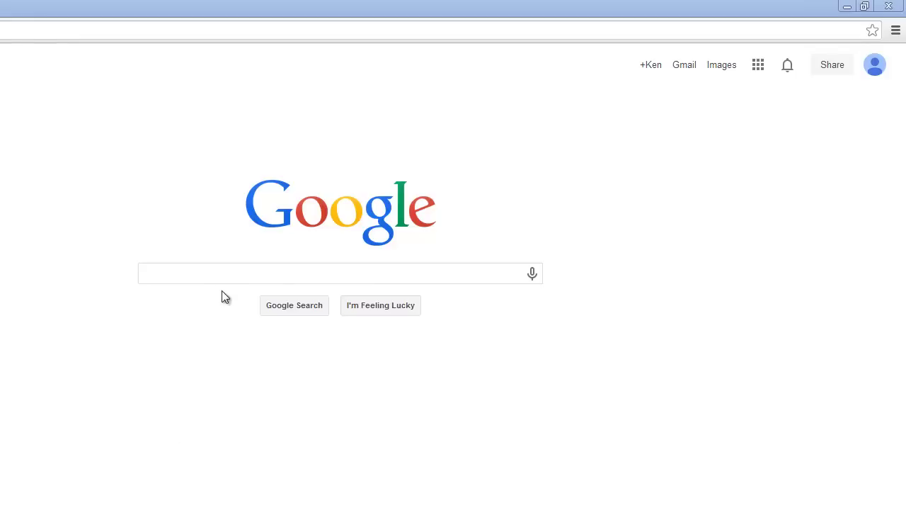
# - Search Google for 'office 365' and open the Office 365 for business sign-in page
pyautogui.click(193, 272)
pyautogui.write('g')
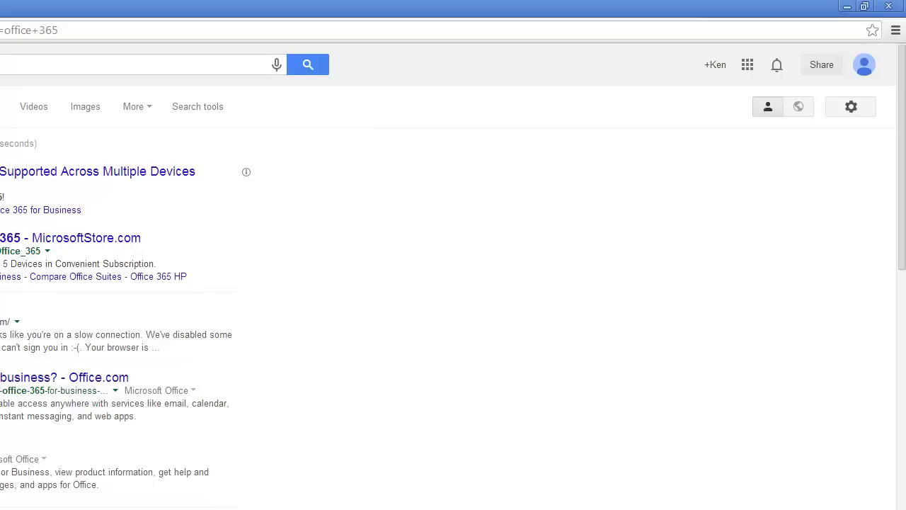
pyautogui.click(79, 377)
pyautogui.click(650, 180)
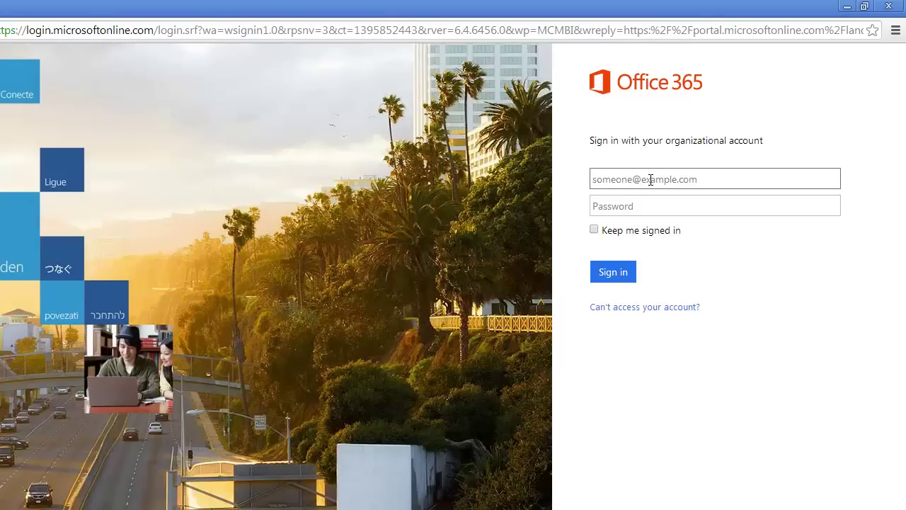
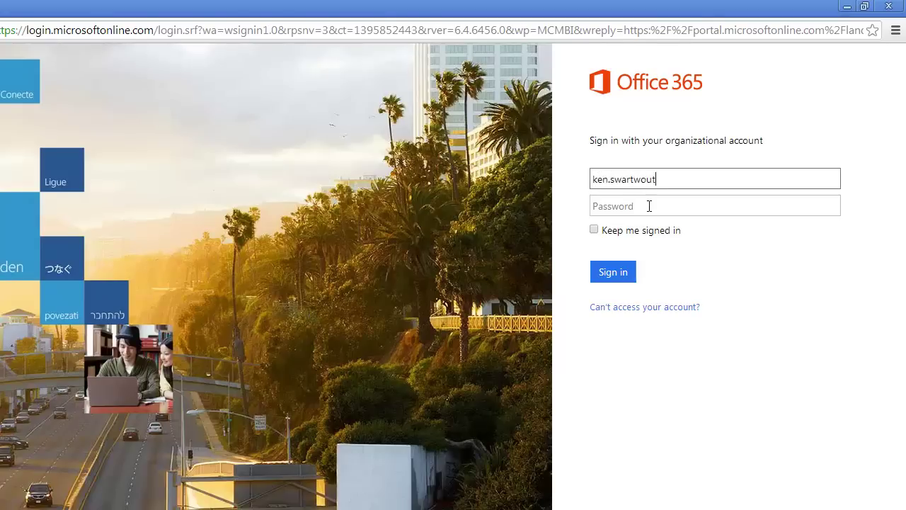
# - Enter the school user ID and password on the Office 365 sign-in page, adding the school domain to the ID
pyautogui.click(649, 206)
pyautogui.write('********')
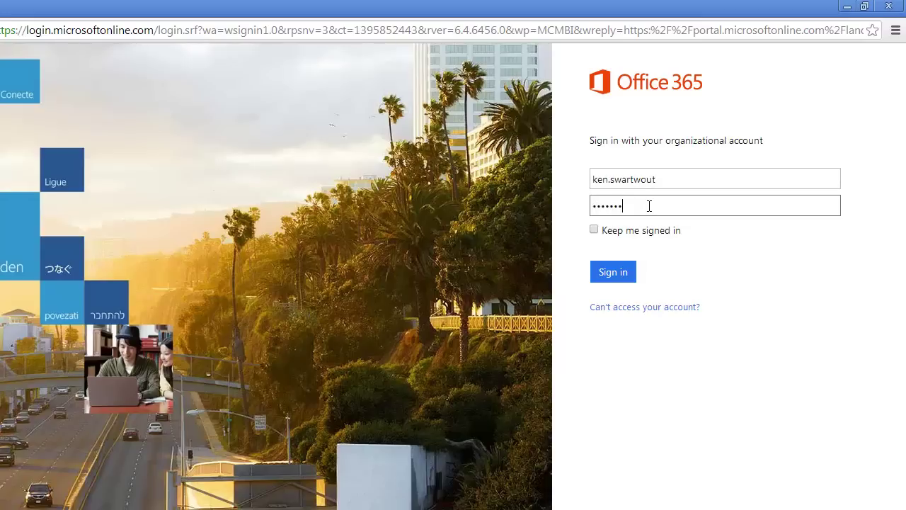
pyautogui.write('*****')
pyautogui.click(609, 275)
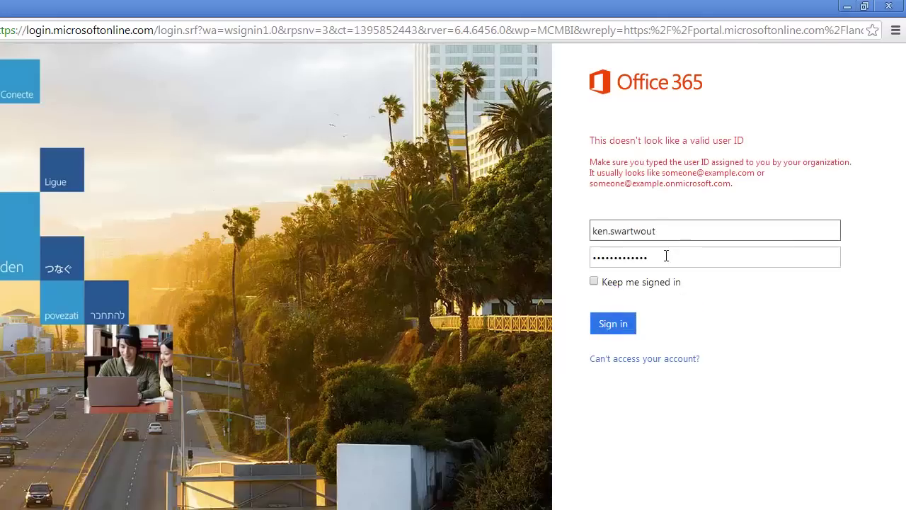
pyautogui.click(679, 234)
pyautogui.write('@cccd.edu')
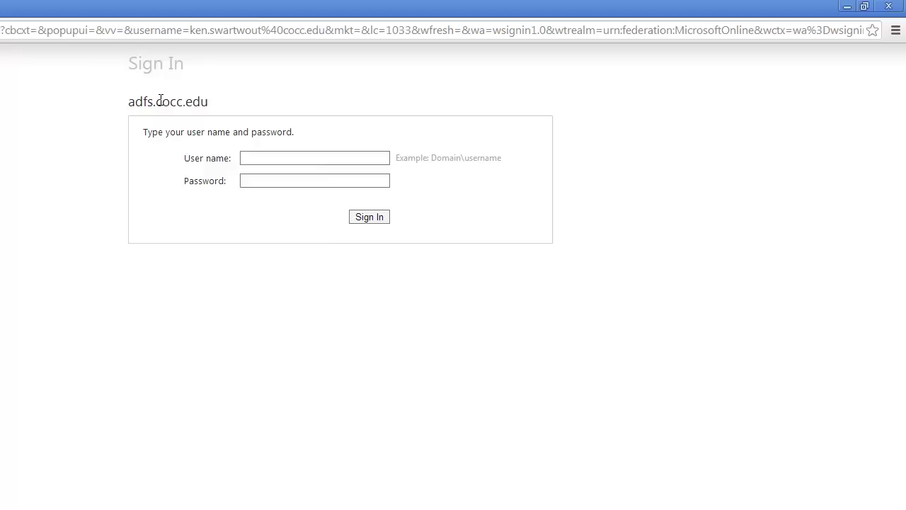
# - Fill in the user name and password on the adfs.cocc.edu sign-in page
pyautogui.moveTo(161, 100); pyautogui.dragTo(217, 99)
pyautogui.click(230, 105)
pyautogui.click(269, 158)
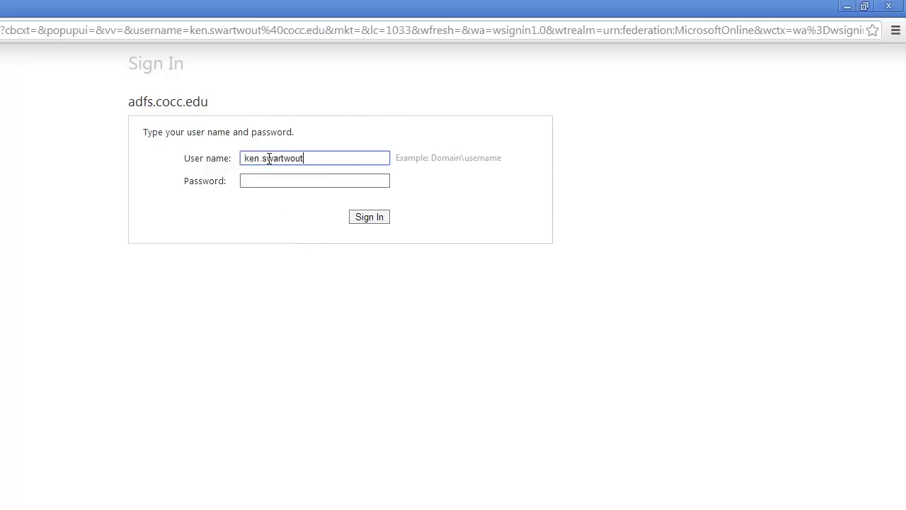
pyautogui.press('Tab')
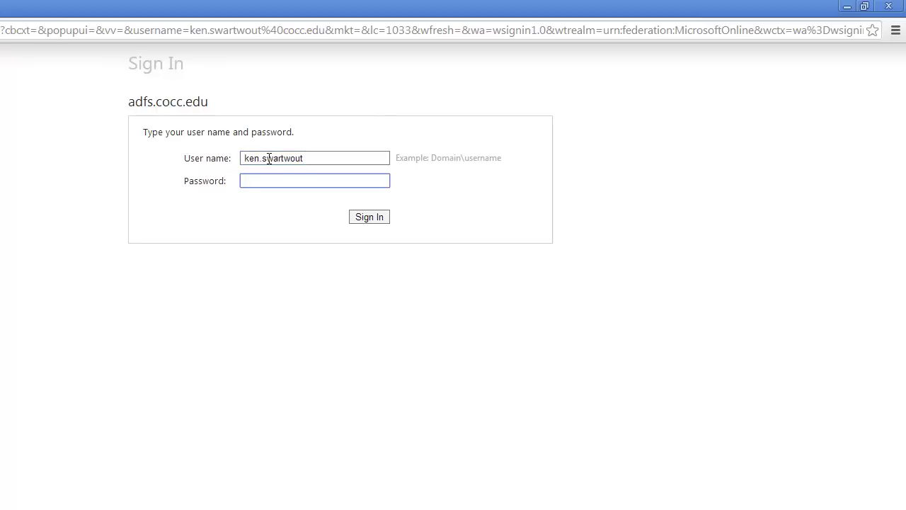
pyautogui.write('•••••••••••••')
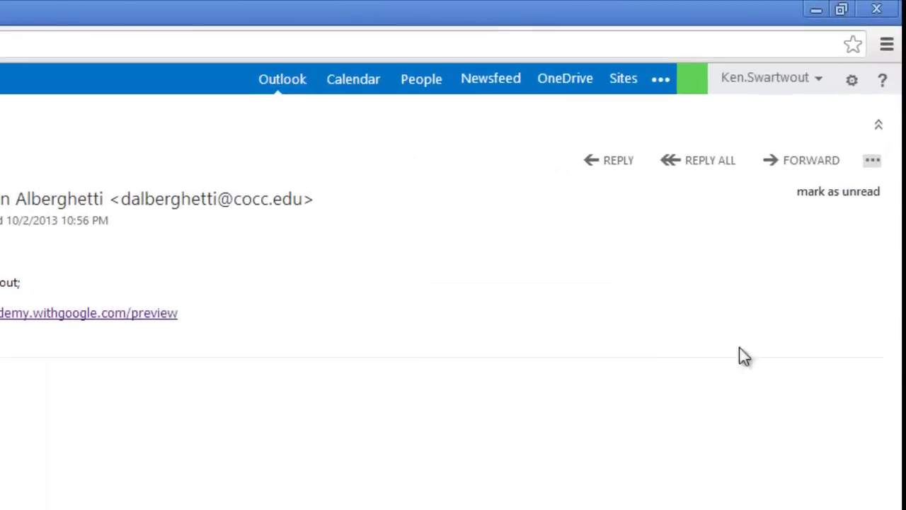
# - Open the Outlook Web App gear menu to reach Office 365 settings
pyautogui.click(853, 86)
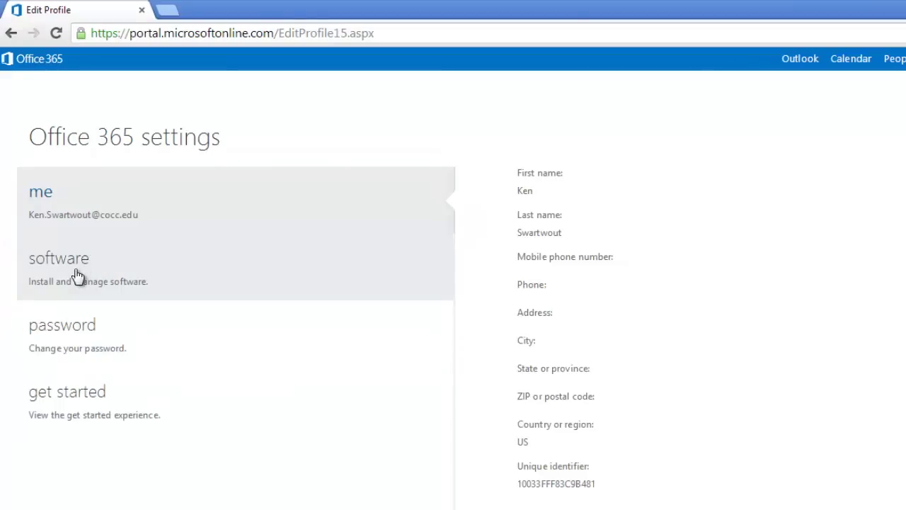
# - Download the English (United States) 32-bit Office installer from the software page
pyautogui.click(77, 276)
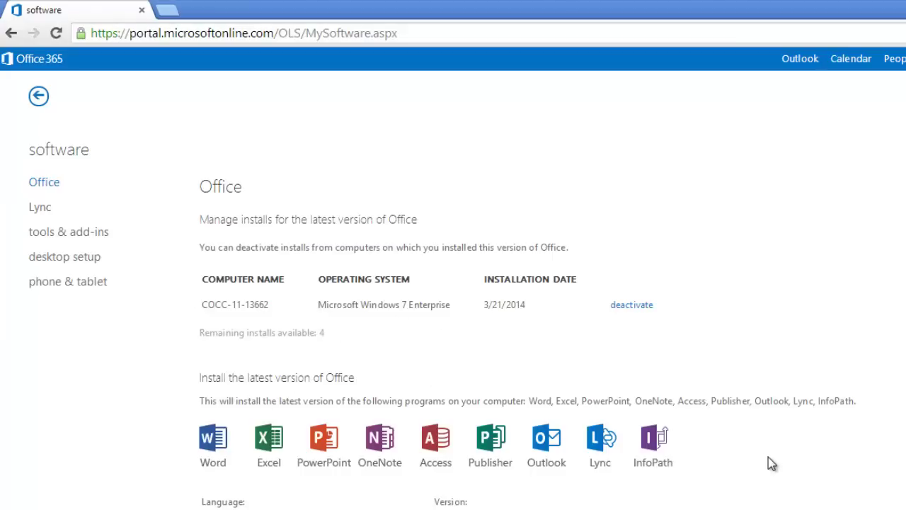
pyautogui.scroll(-1, 771, 463)
pyautogui.scroll(-2, 770, 461)
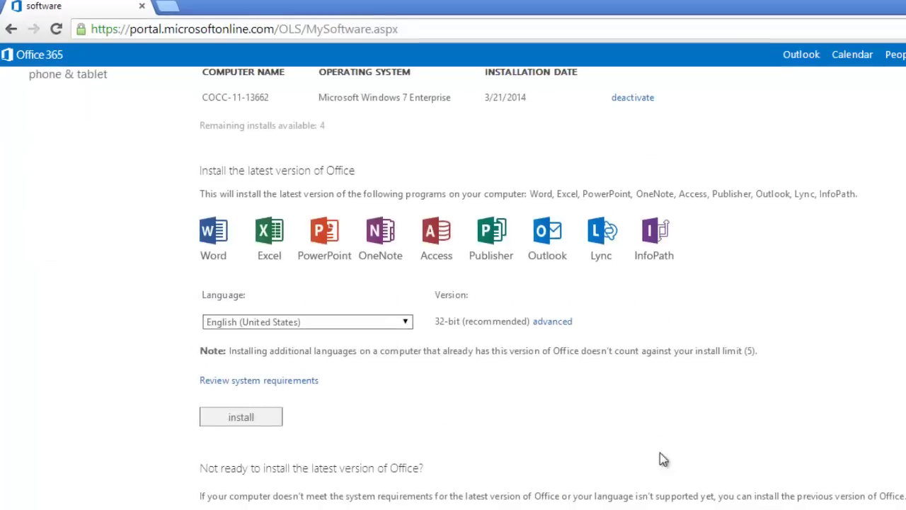
pyautogui.scroll(2, 552, 455)
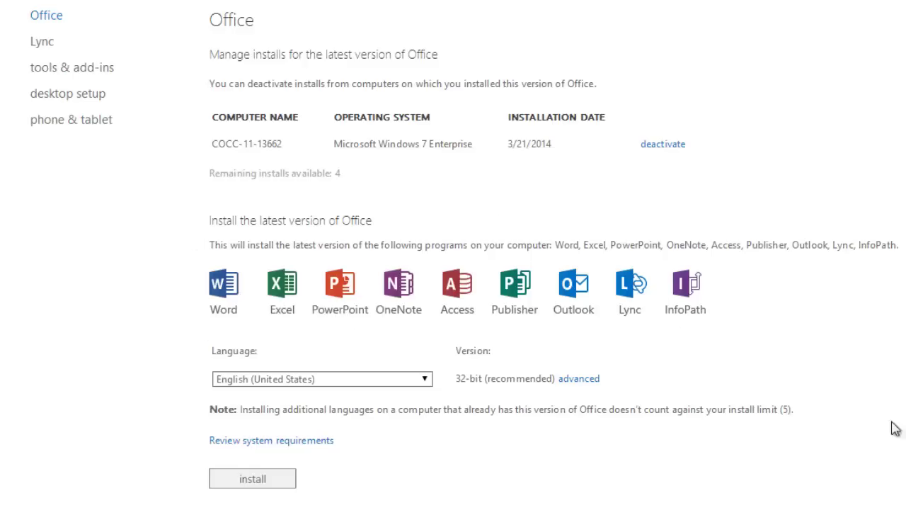
pyautogui.click(265, 480)
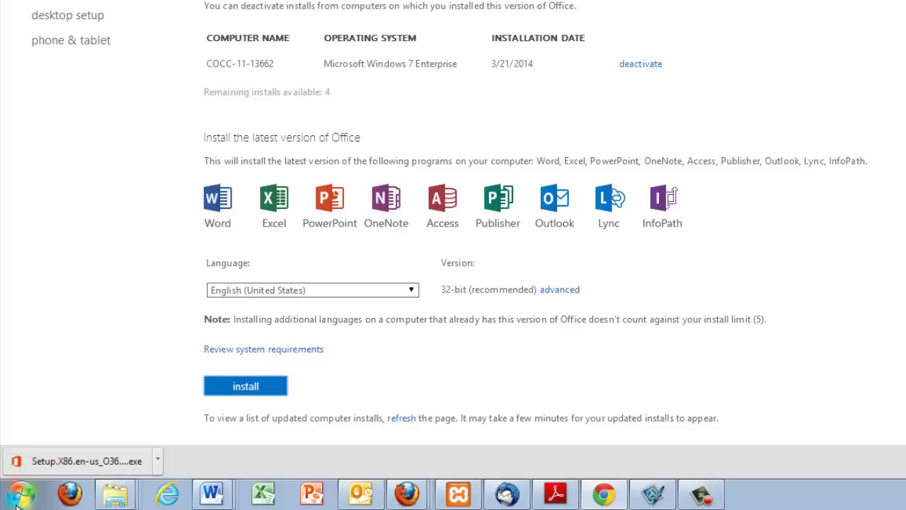
# - Run the downloaded Office setup file, allowing it through the Security Warning
pyautogui.click(156, 461)
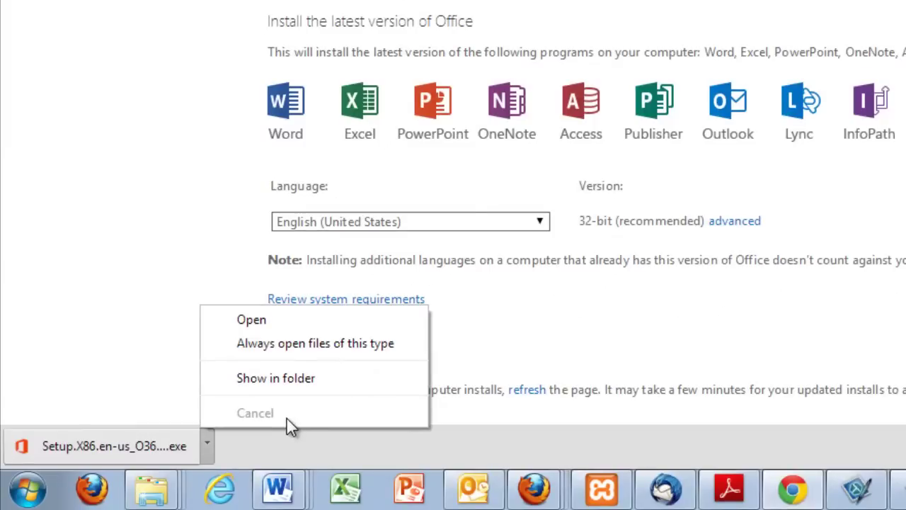
pyautogui.click(332, 318)
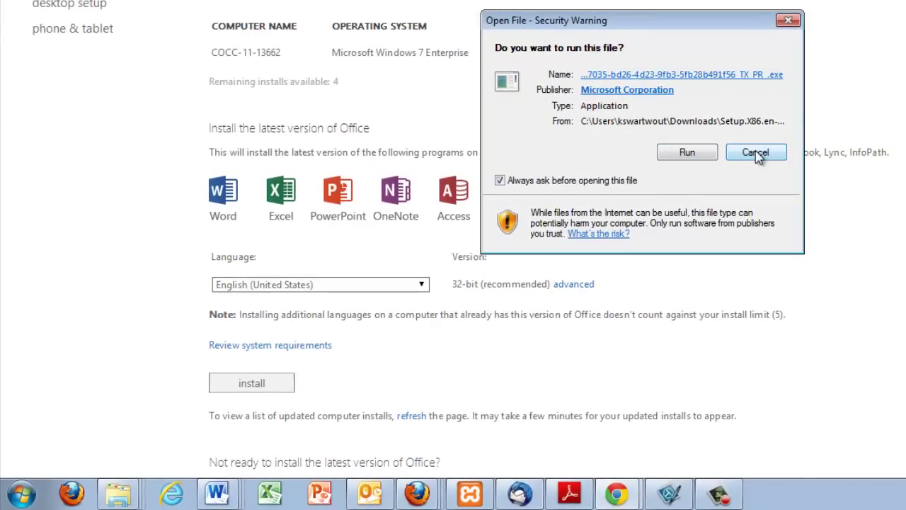
pyautogui.click(687, 152)
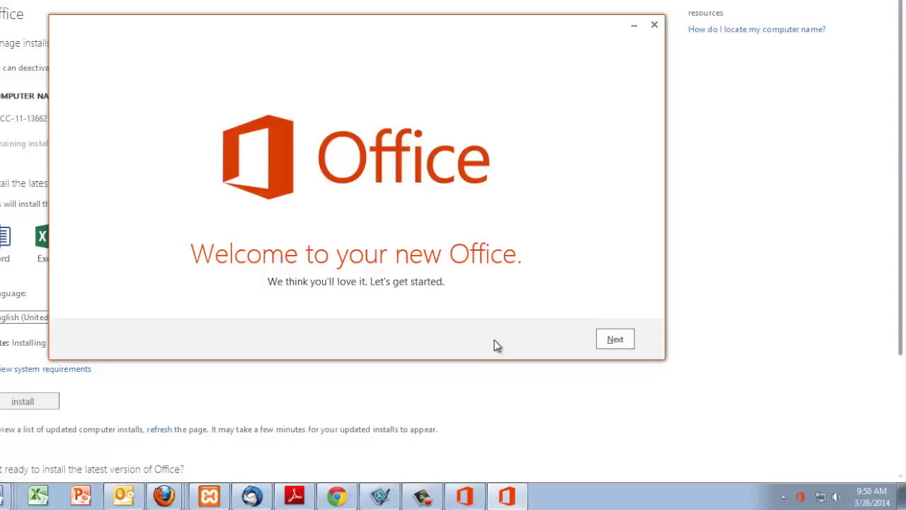
# - Go through the Office intro pages, keeping the Circuit background and declining the tour
pyautogui.click(625, 341)
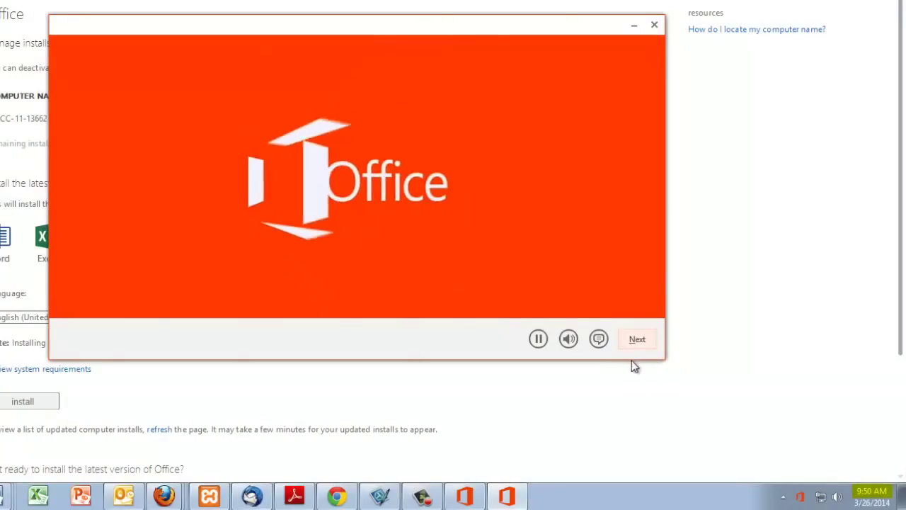
pyautogui.click(640, 346)
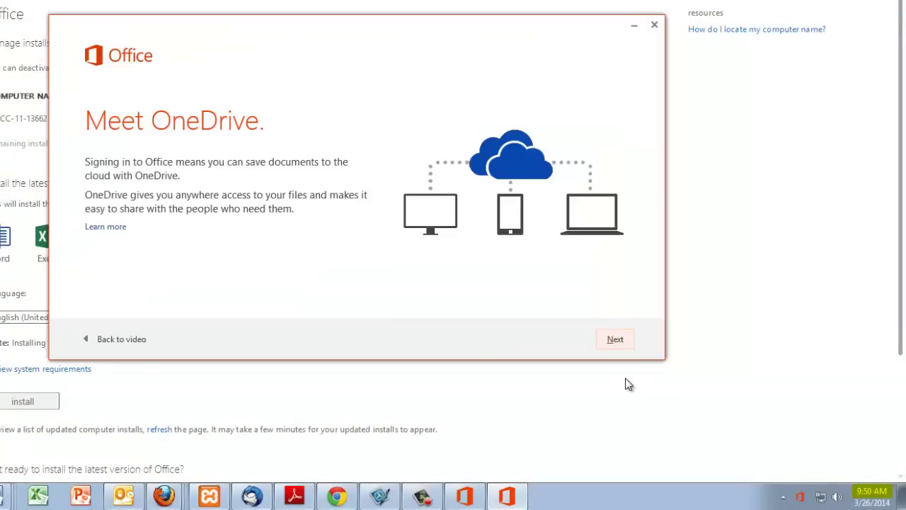
pyautogui.click(615, 341)
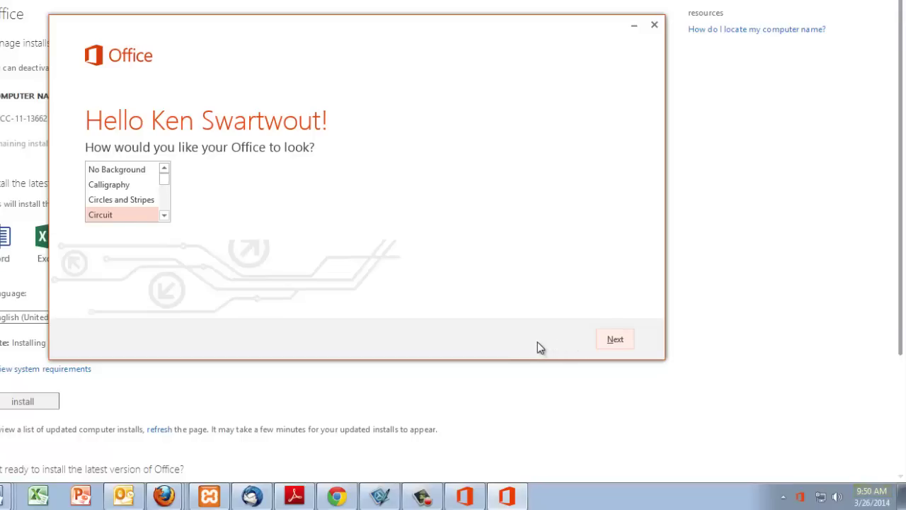
pyautogui.click(613, 341)
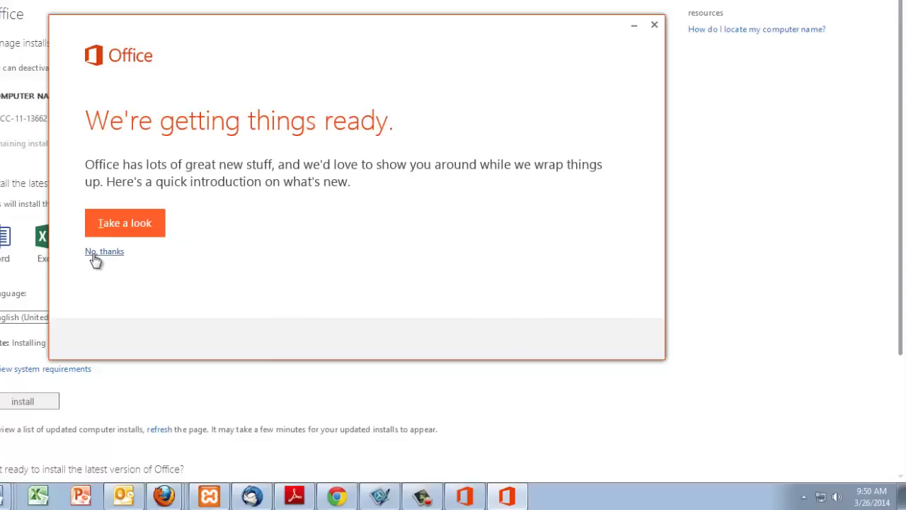
pyautogui.click(93, 253)
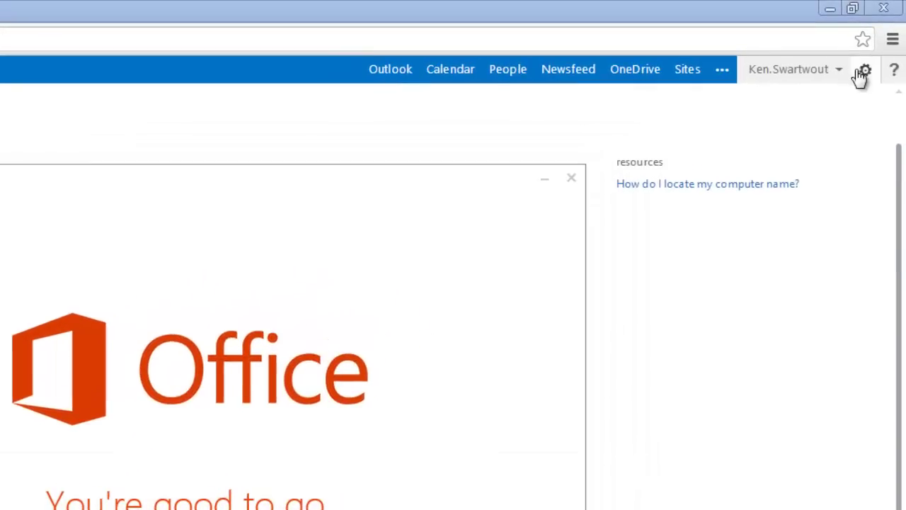
# - Open the settings menu in the Office 365 header
pyautogui.click(865, 73)
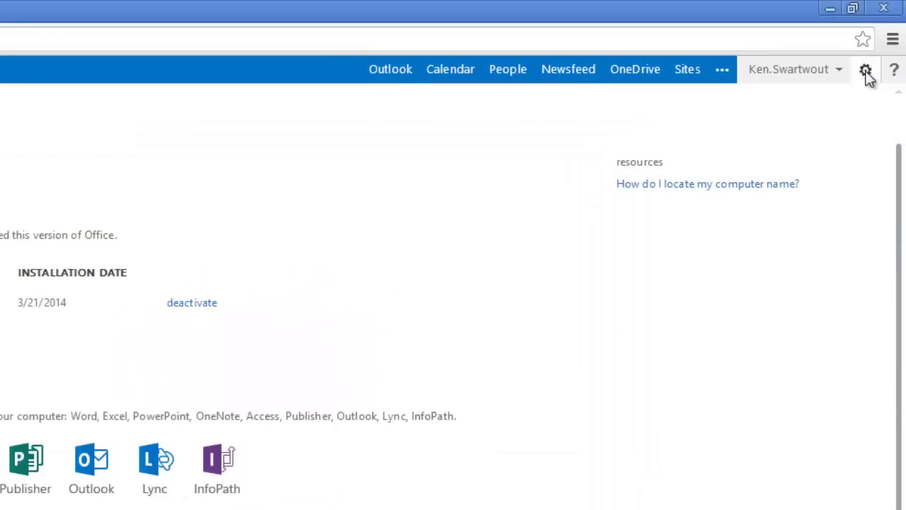